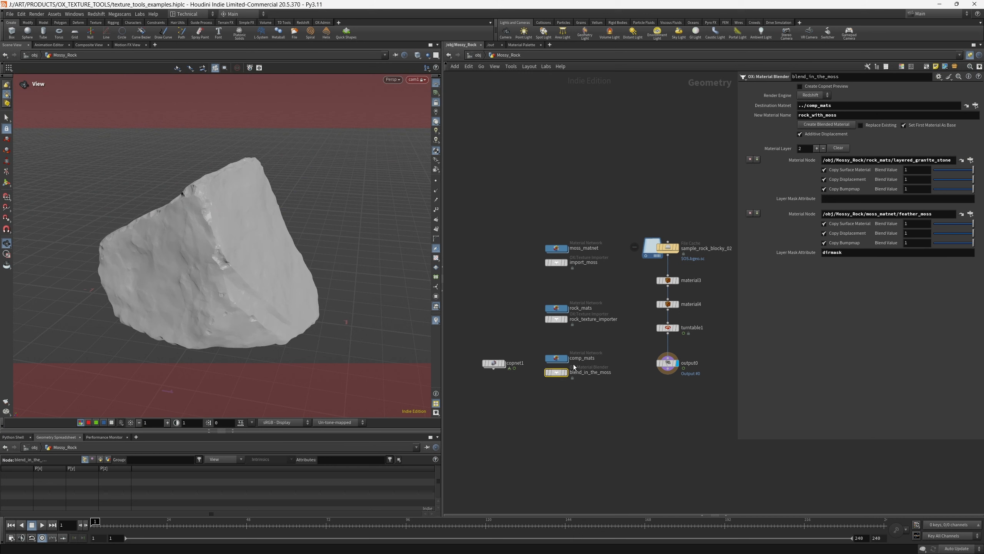
Compare the parameters of the rock_texture_importer and blend_in_the_moss nodes in the Mossy_Rock network
left_click_drag(557, 319, 556, 320)
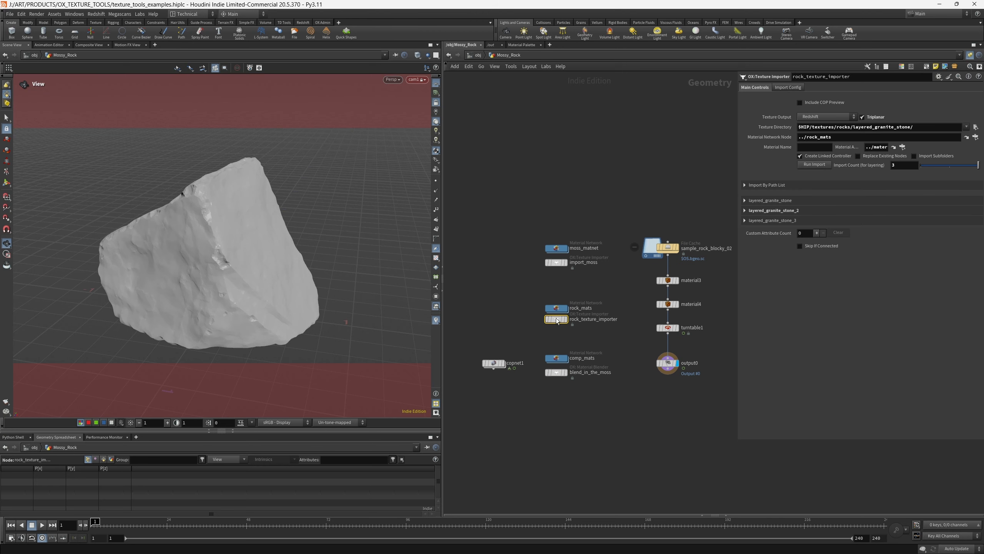
left_click_drag(561, 379, 561, 371)
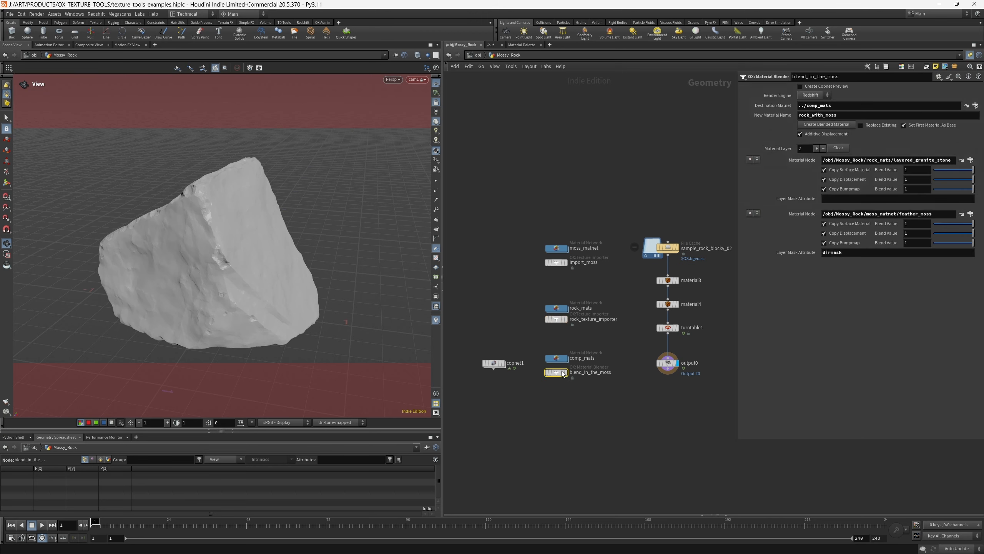
mouse_move(562, 374)
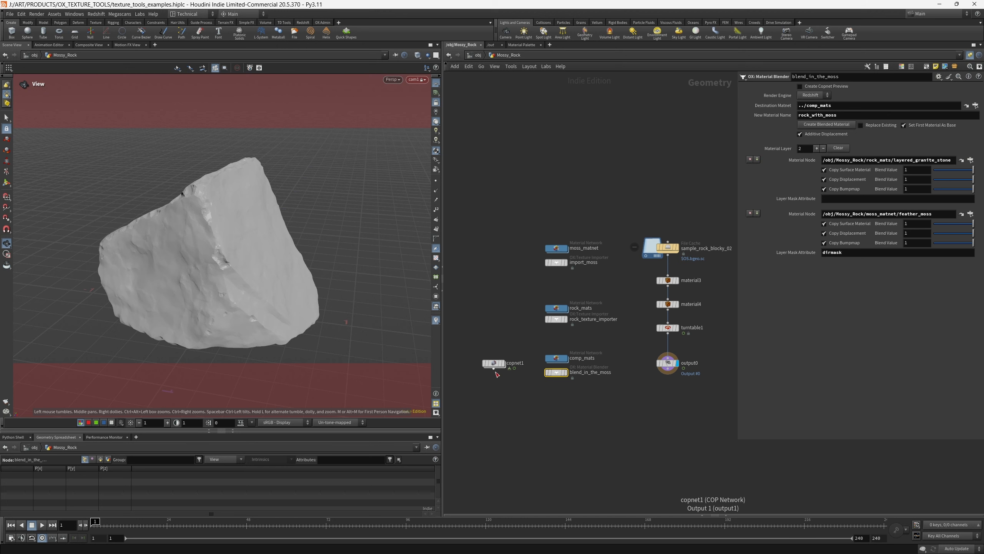
left_click_drag(556, 328, 574, 319)
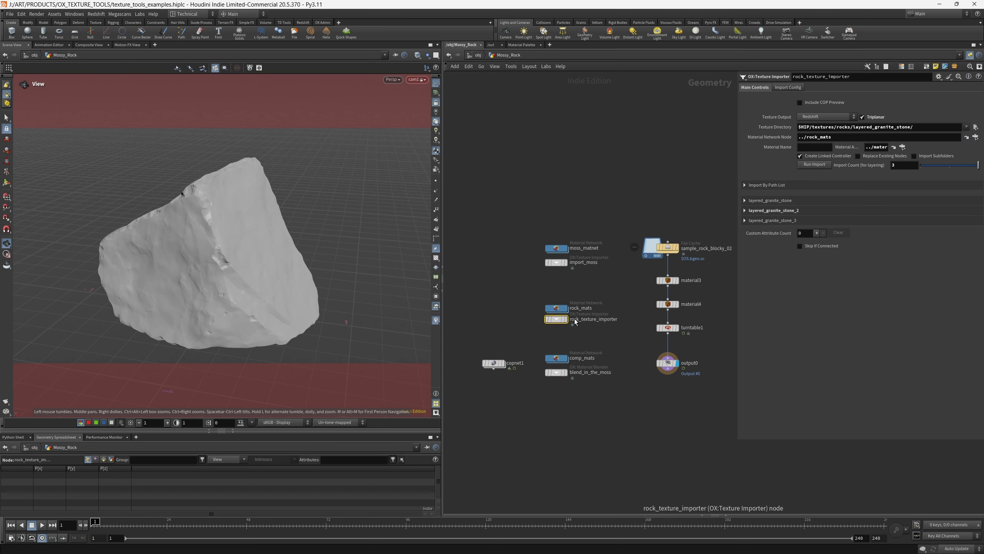
left_click_drag(507, 393, 520, 395)
left_click_drag(534, 396, 579, 375)
left_click(804, 87)
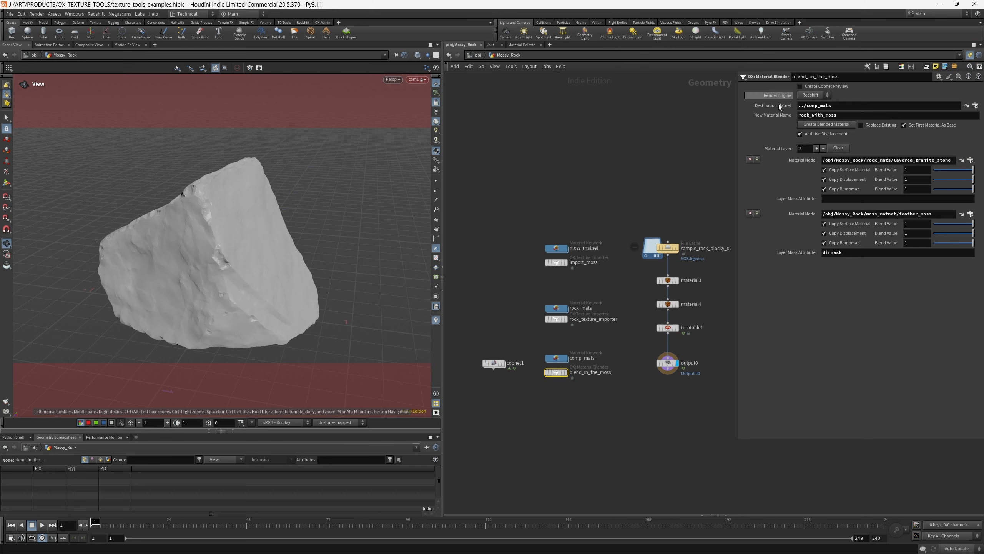
Display the copnet1 preview of the mossy rock, toggle the viewport's environment lighting on and off, and inspect copnet1's parameters
left_click(505, 365)
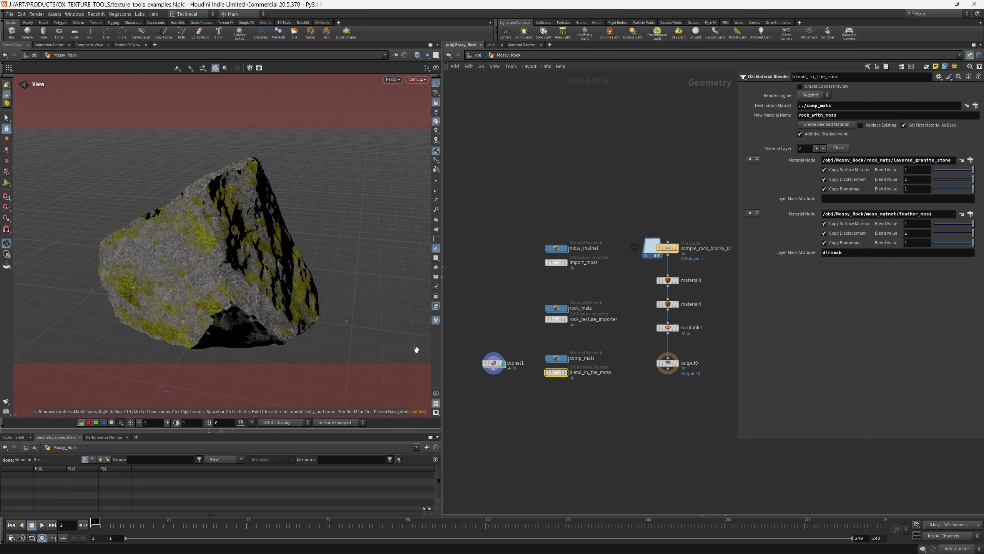
left_click(436, 131)
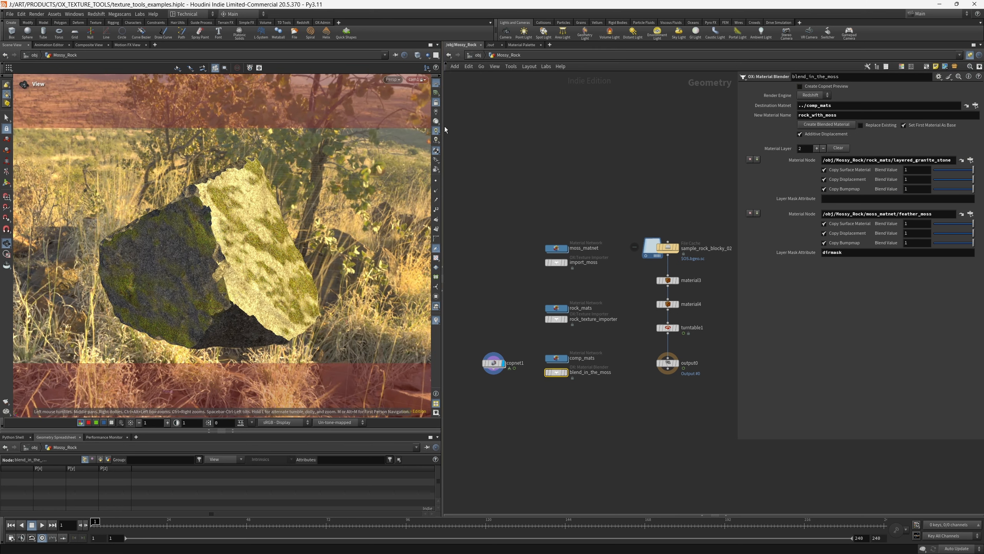
left_click(437, 132)
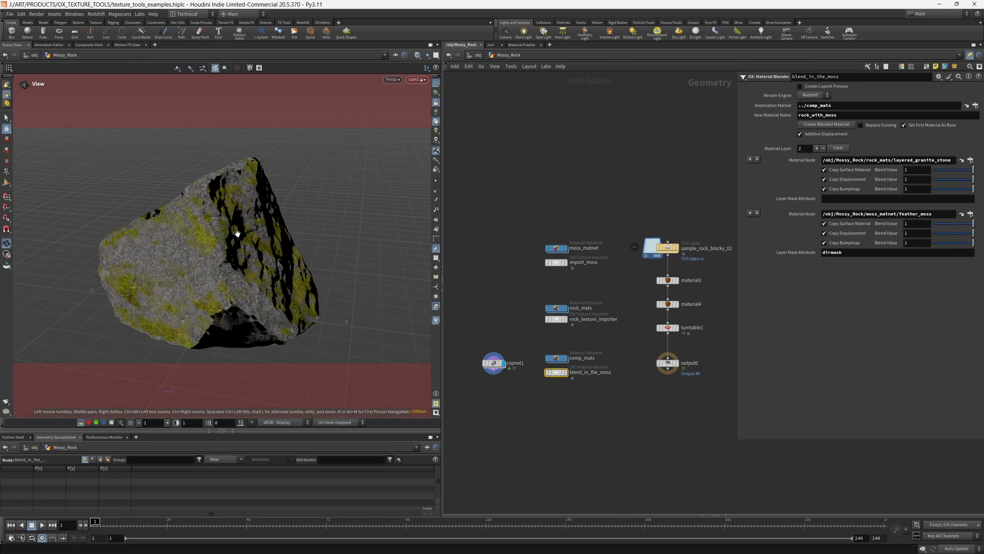
left_click(494, 363)
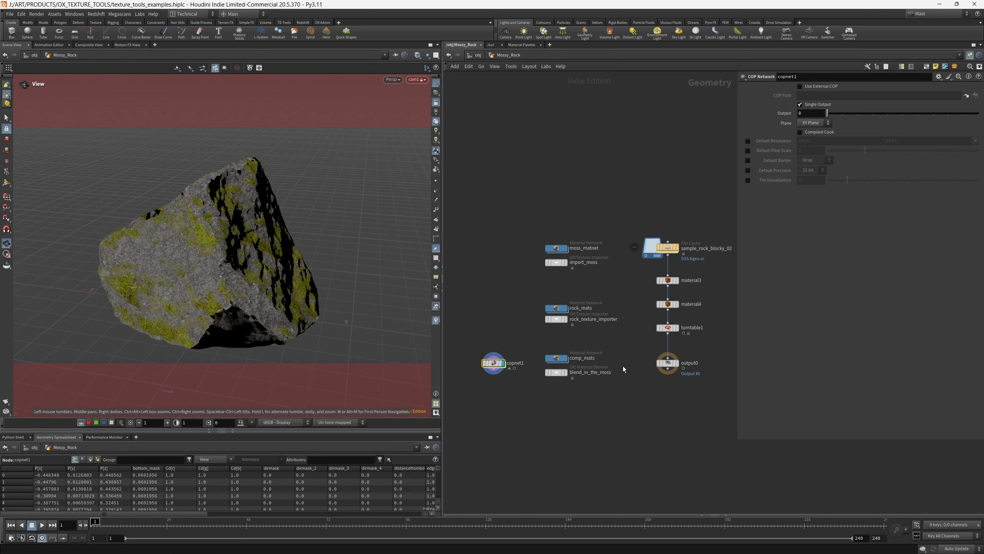
Review the rock and moss material paths and the moss layer's mask attribute on the blend_in_the_moss node
left_click(556, 372)
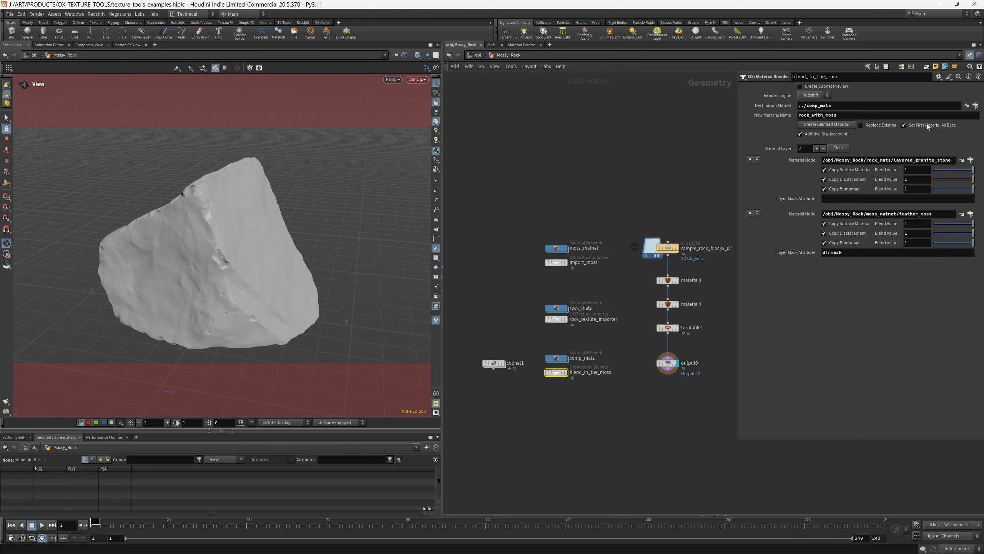
left_click(884, 160)
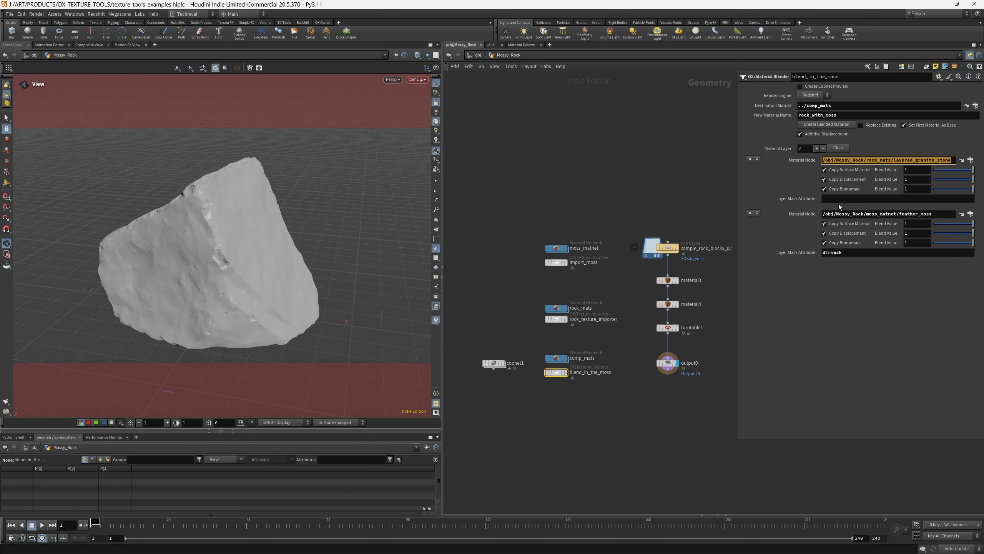
left_click(843, 214)
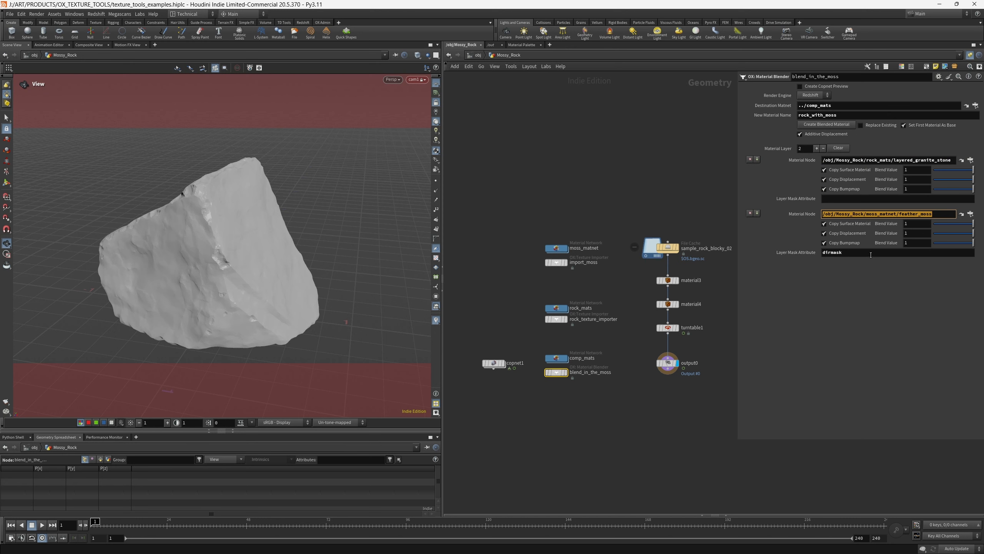
left_click(857, 253)
left_click_drag(857, 252, 826, 252)
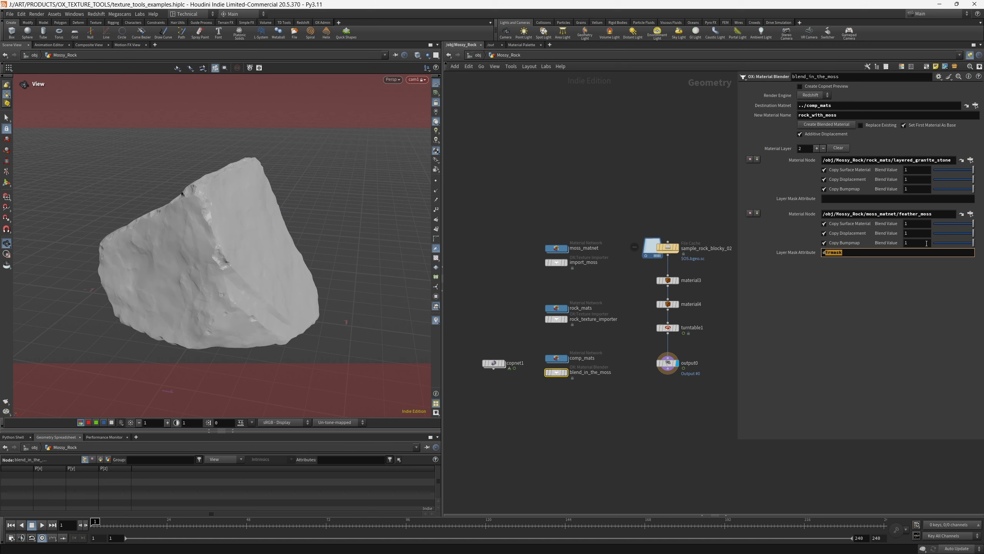
left_click(867, 253)
left_click_drag(849, 252, 816, 253)
Lower the feather_moss layer's displacement blend value to 0 and return it to 1
left_click_drag(962, 232, 932, 242)
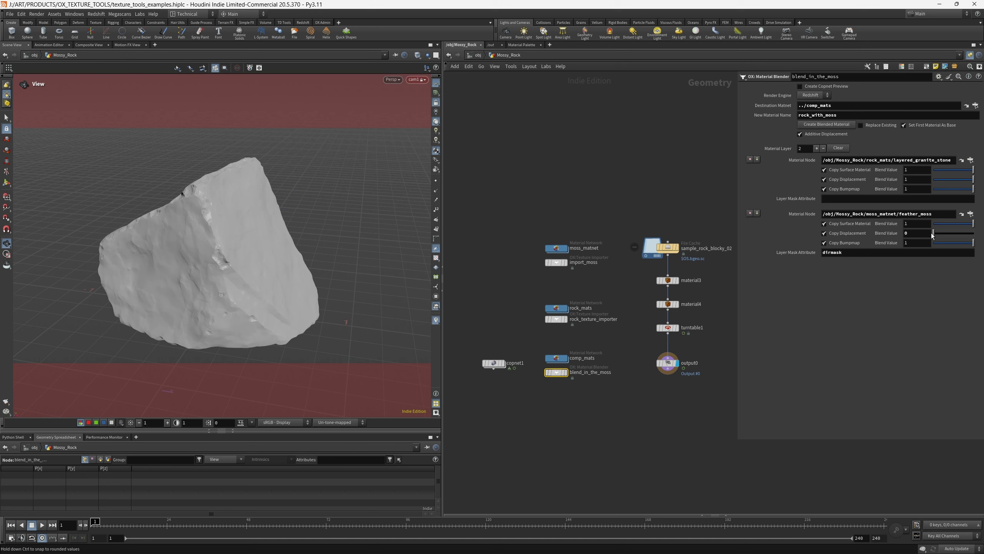
left_click_drag(946, 234, 980, 235)
Render the mossy rock in the Redshift Render View, reposition the render window to inspect the result, and close it
left_click(594, 403)
key("alt+r")
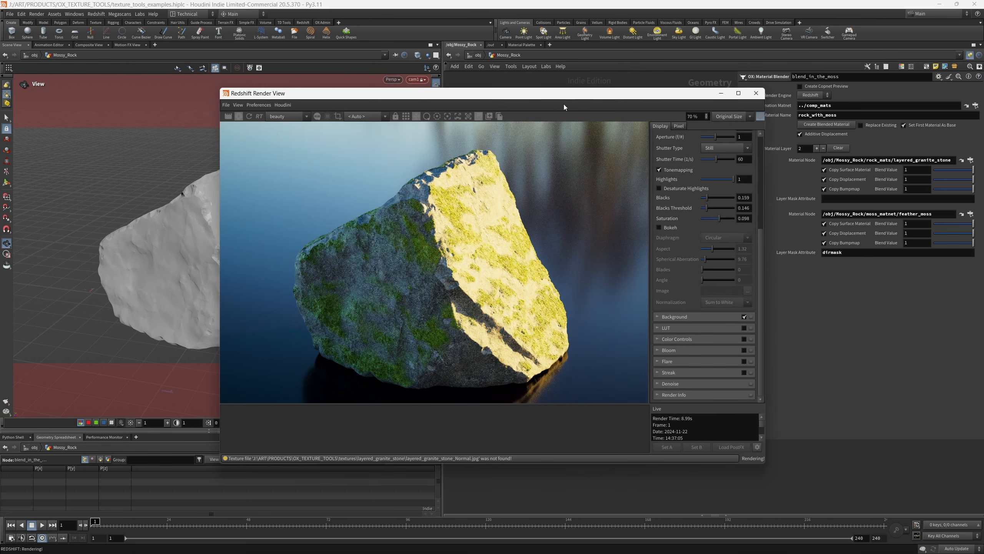
left_click_drag(494, 93, 412, 90)
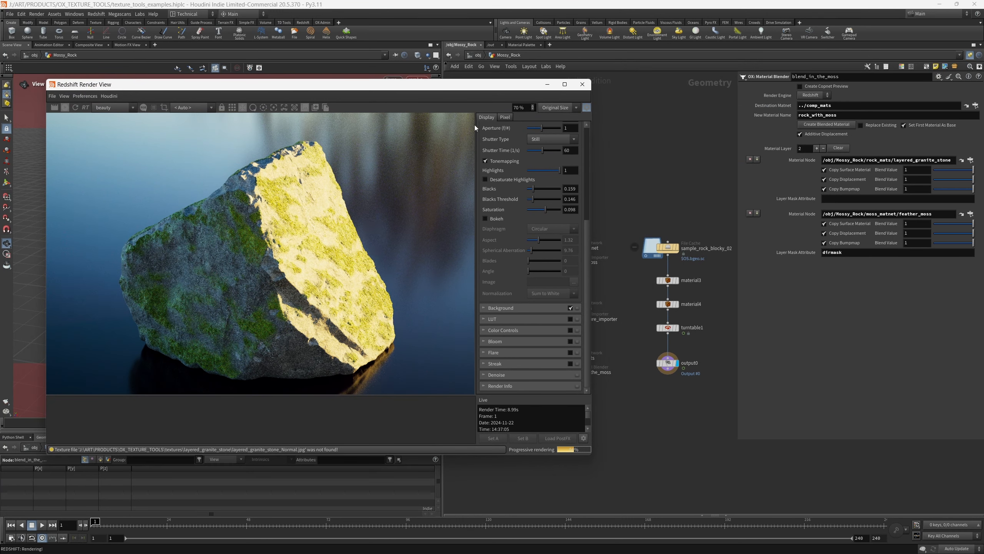
left_click(583, 84)
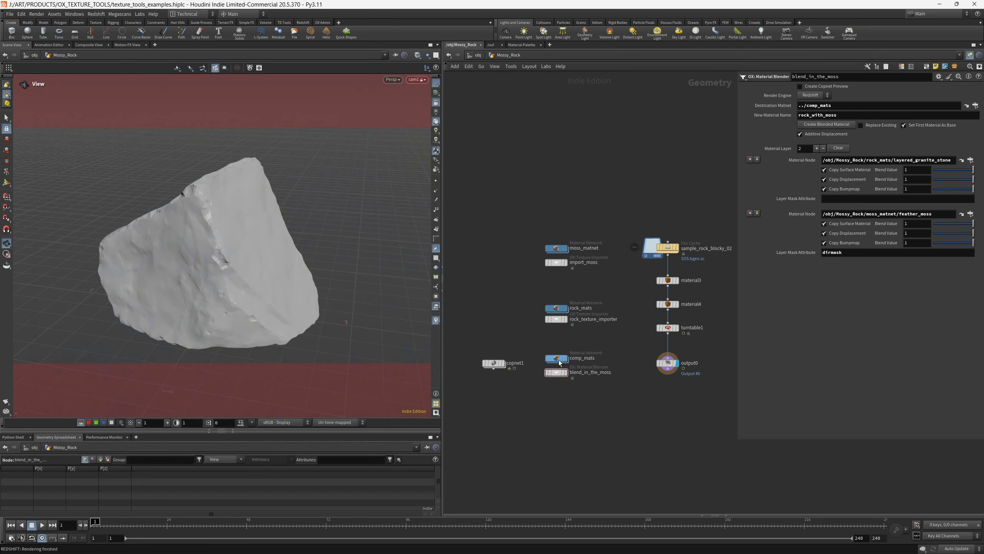
Go into comp_mats and open the rock_with_moss material builder to view its shader network
scroll(557, 361, "up", 2)
double_click(559, 352)
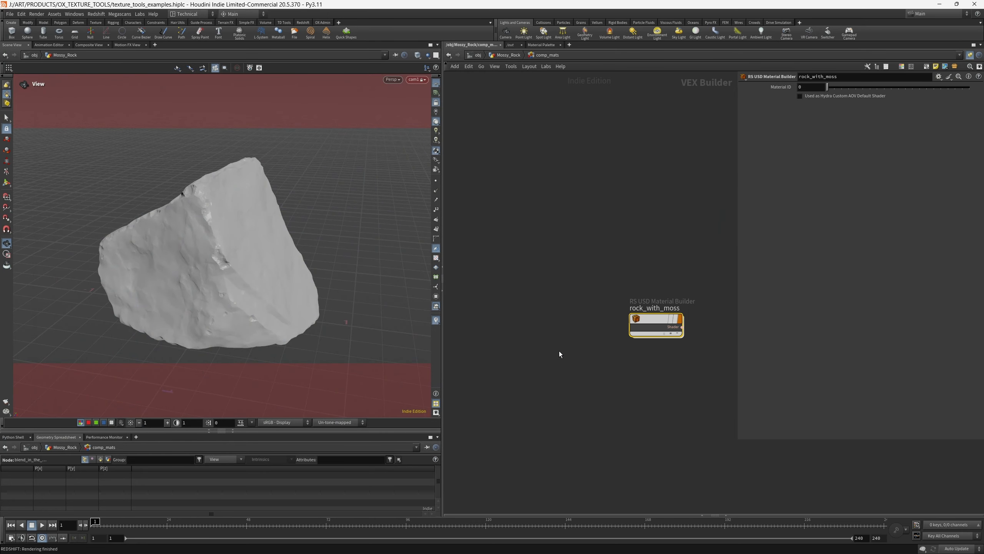
double_click(644, 320)
middle_click_drag(604, 119, 635, 155)
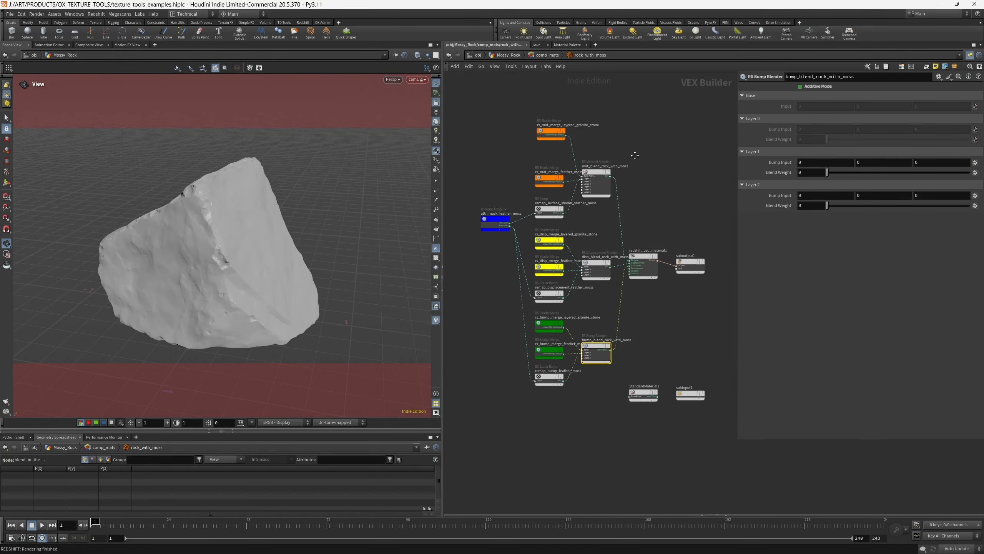
Inspect the RS VOP Path of rs_mat_merge_layered_granite_stone, widening the parameter area enough to read the whole path
left_click(551, 131)
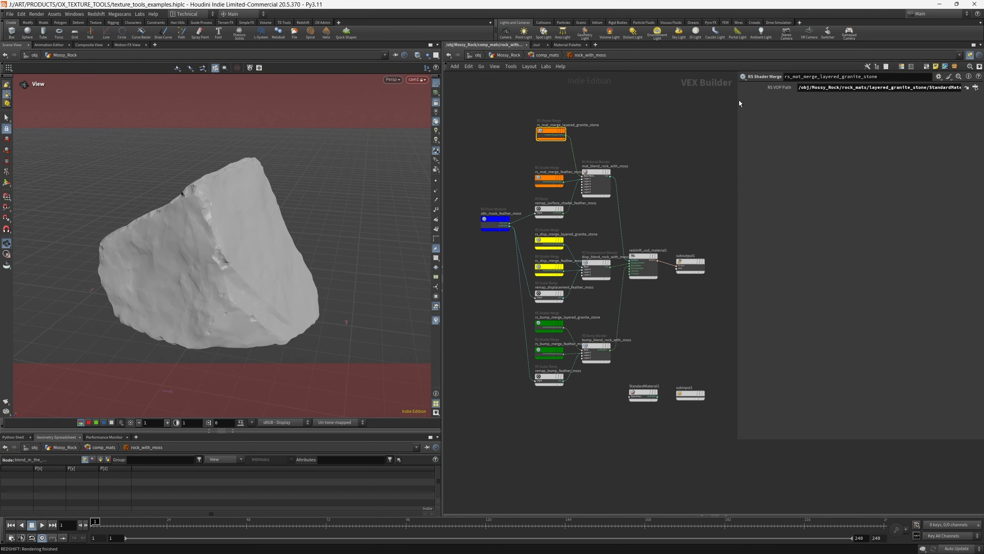
left_click_drag(738, 103, 604, 148)
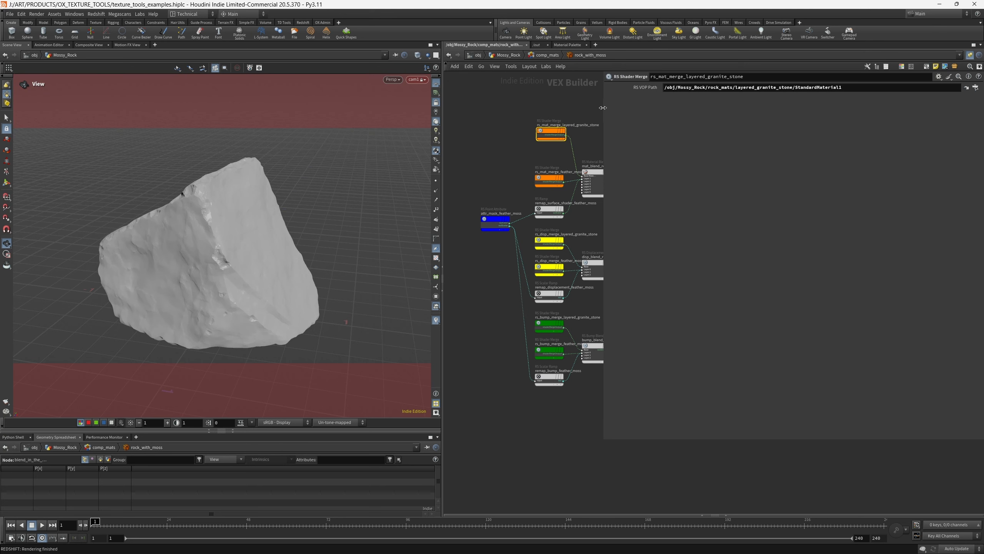
left_click_drag(852, 88, 712, 130)
Examine how the surface, displacement and bump blend nodes feed redshift_usd_material1, and inspect the attribute name on attr_mask_feather_moss
scroll(639, 258, "up", 5)
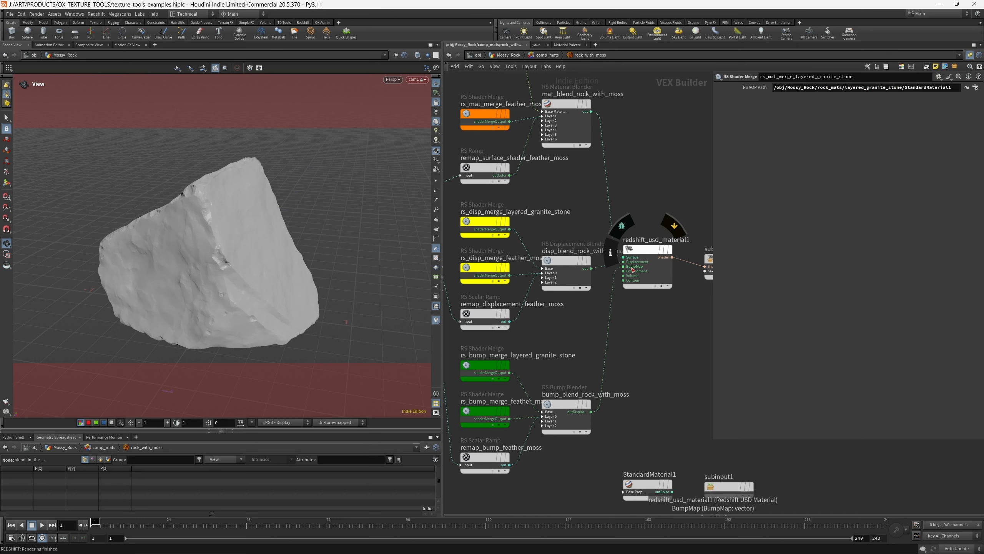
scroll(630, 262, "down", 5)
scroll(617, 227, "up", 2)
left_click_drag(512, 159, 576, 128)
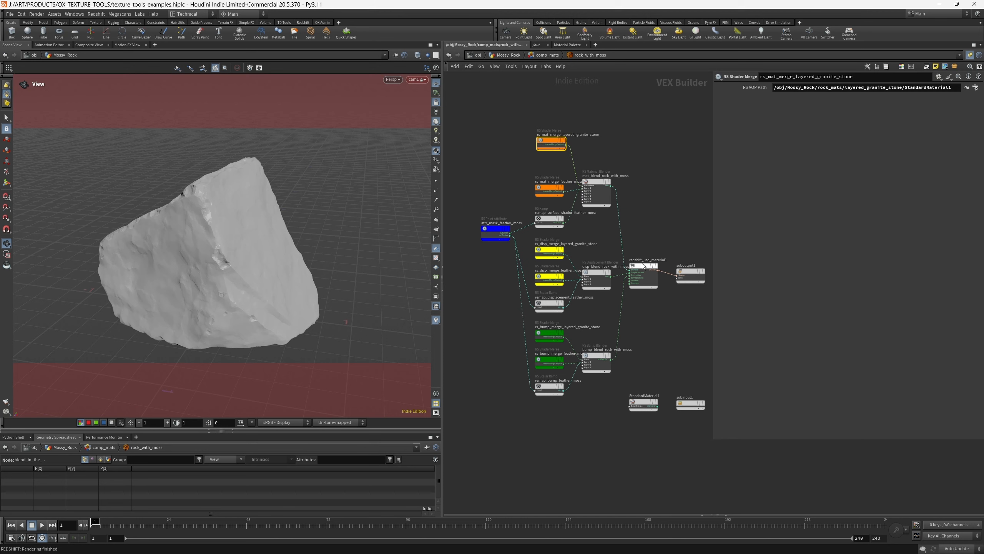
scroll(644, 264, "up", 3)
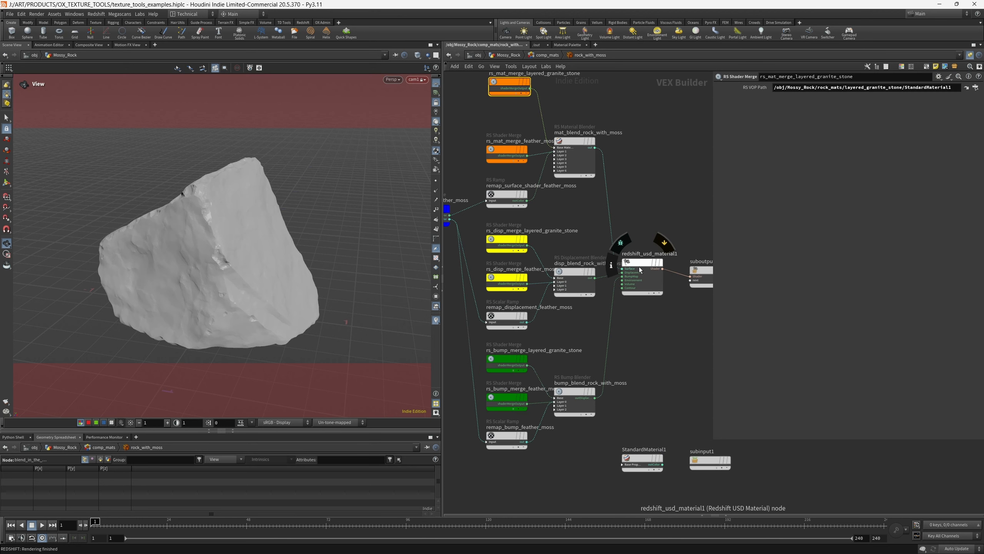
scroll(563, 243, "down", 3)
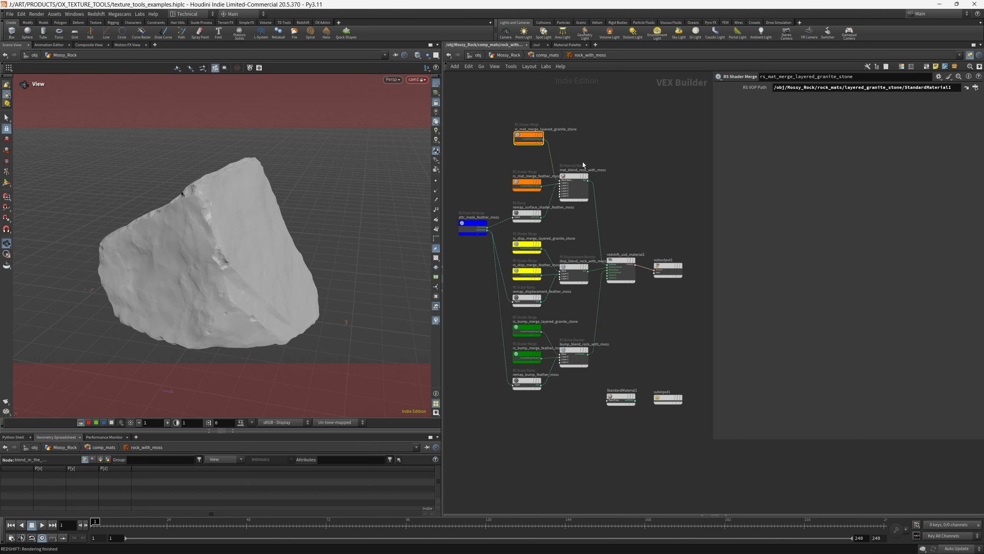
left_click_drag(469, 204, 470, 203)
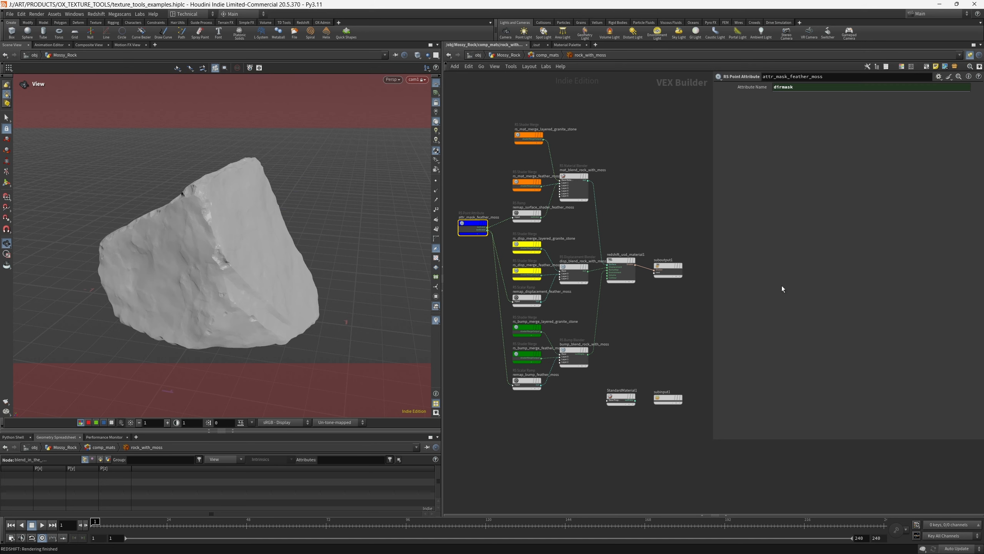
Return to the Mossy_Rock network and show the parameters of the blend_in_the_moss node
left_click(547, 55)
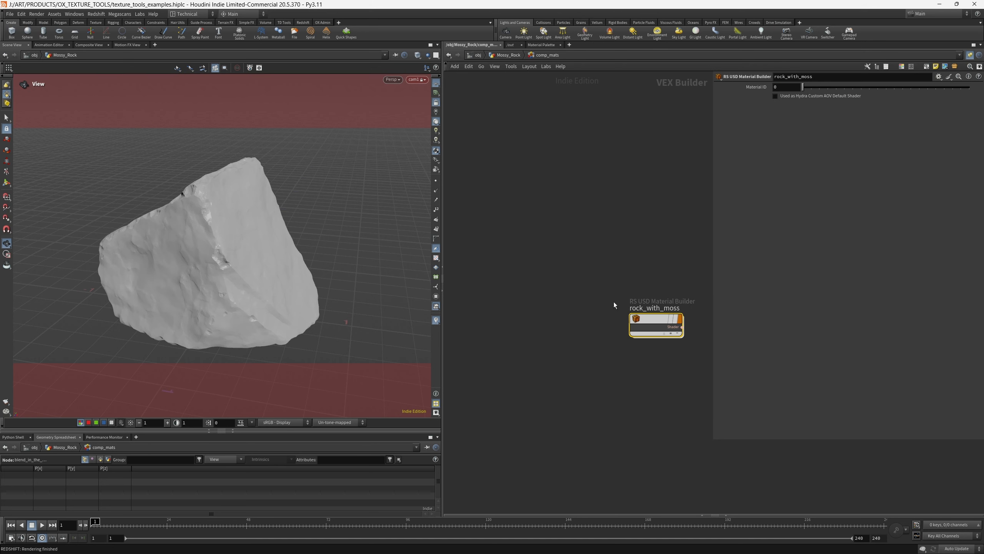
left_click(507, 58)
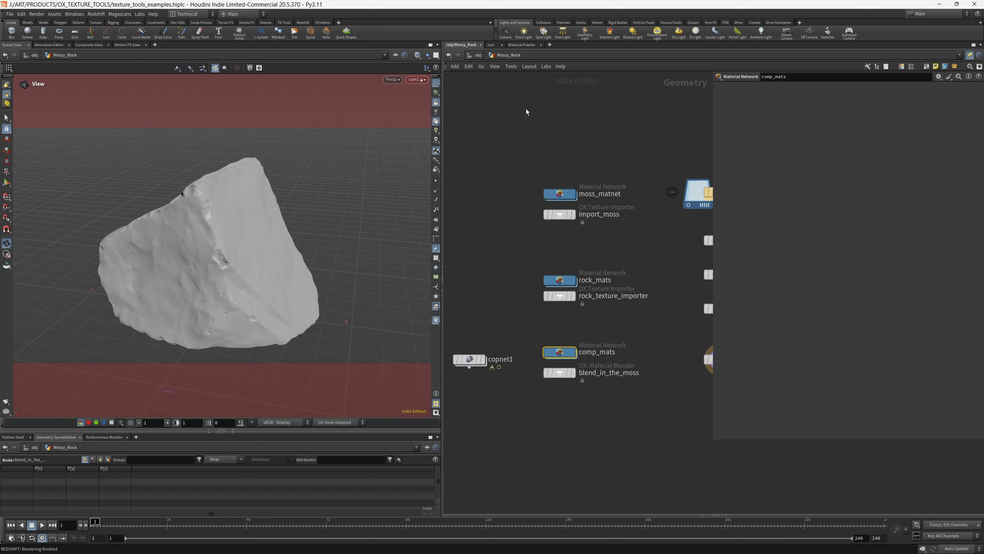
left_click(550, 371)
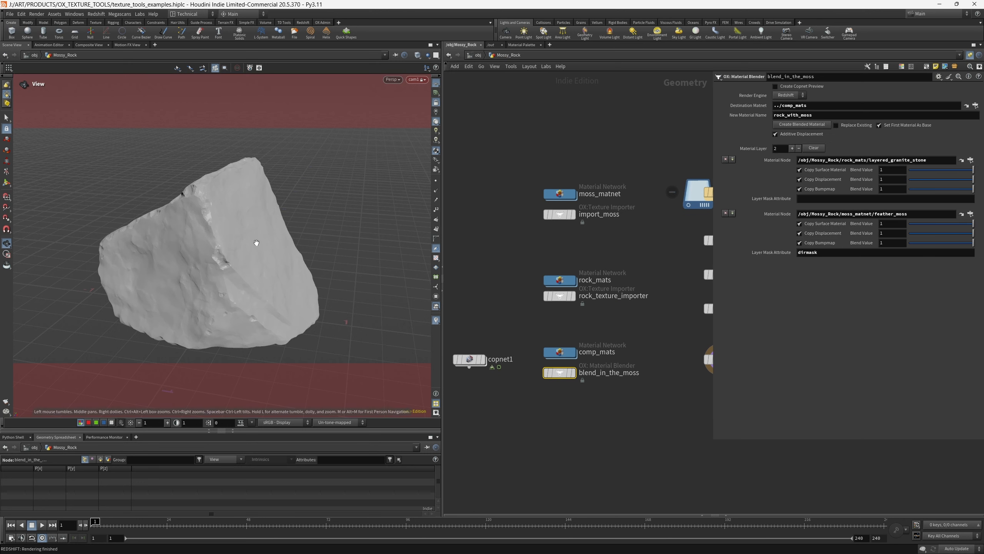
Check the Render Engine choices of the material blender and open its New Material Name for editing
left_click(782, 95)
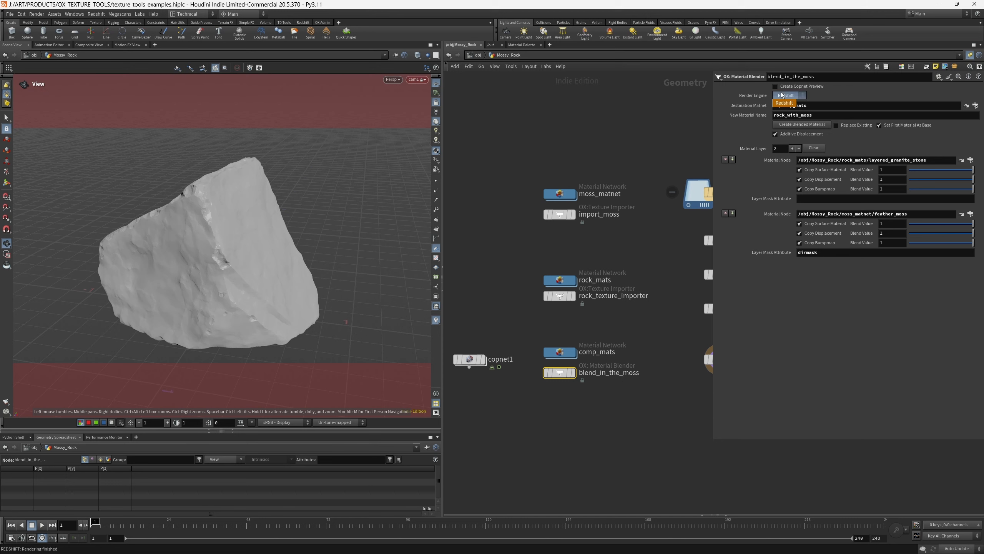
left_click(858, 91)
left_click(792, 95)
left_click(816, 100)
left_click(813, 114)
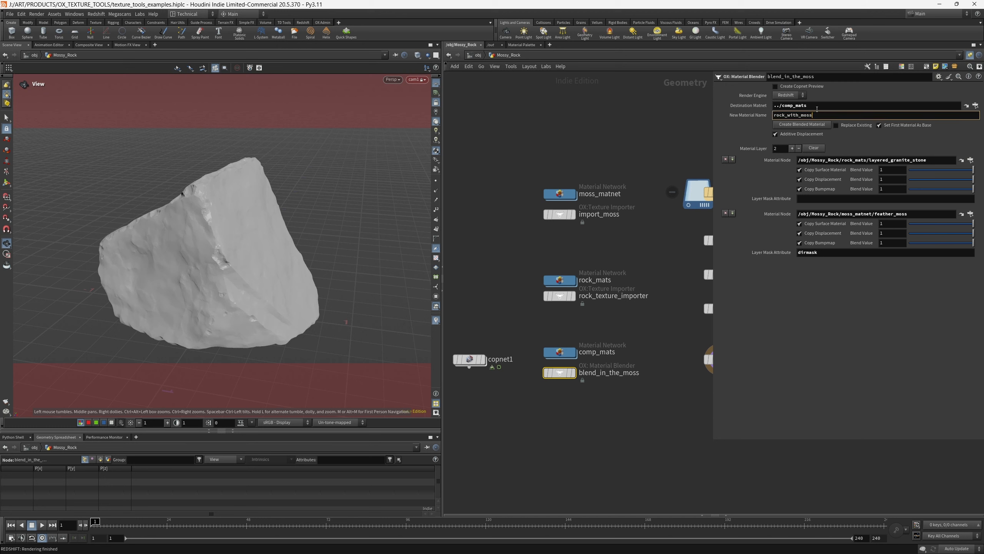